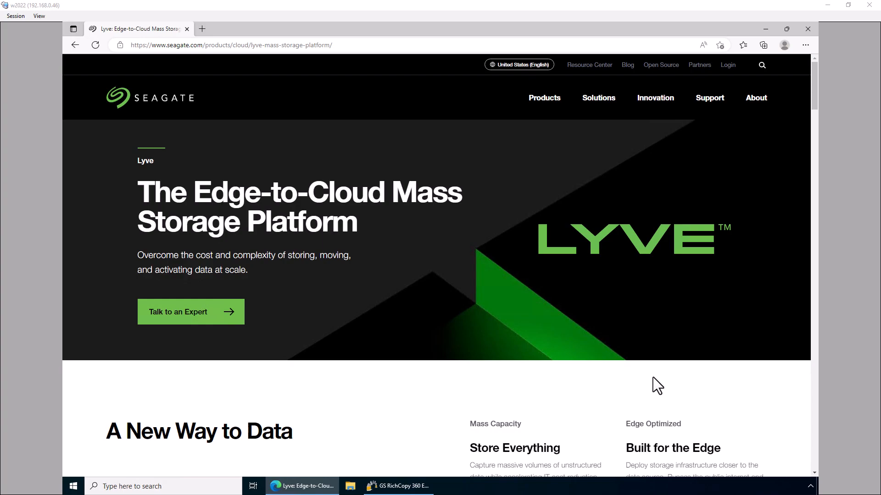
- Create a new job without the wizard, using the option for cloud storage, TCP Copy or advanced options
{"action": "left_click", "coordinate": [765, 29]}
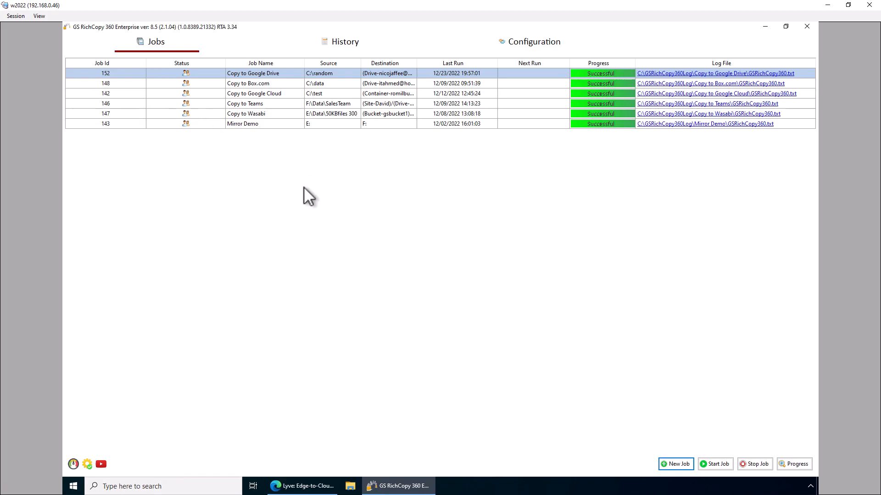
{"action": "right_click", "coordinate": [322, 171]}
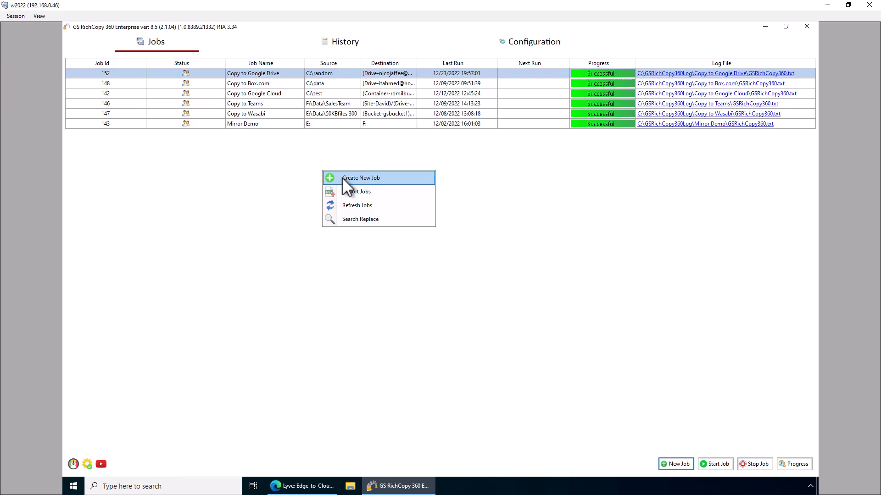
{"action": "left_click", "coordinate": [342, 177]}
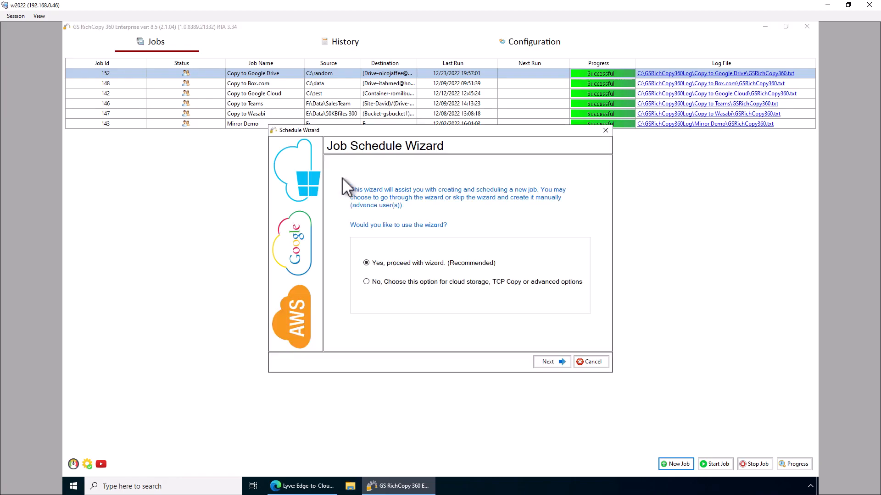
{"action": "left_click", "coordinate": [366, 281]}
{"action": "left_click", "coordinate": [552, 362]}
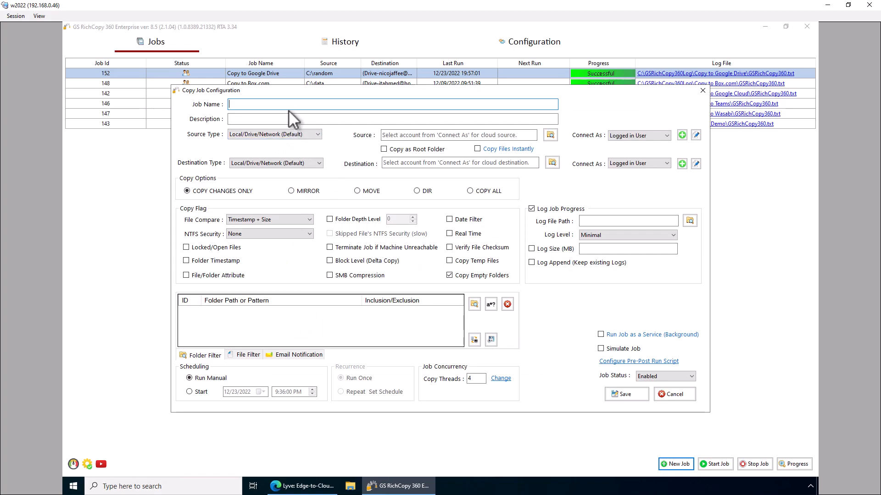
- Name the job "Copy to Seagate Lyve" and keep Local/Drive/Network (Default) as its source type
{"action": "type", "text": "C"}
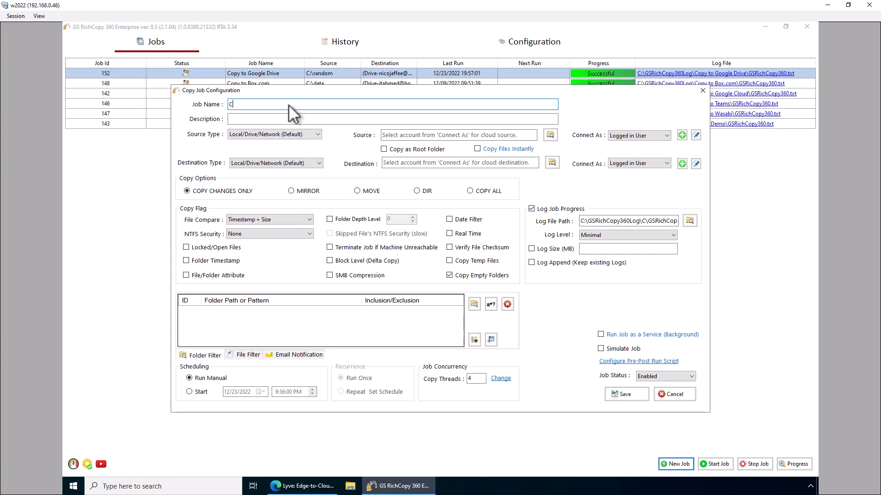
{"action": "type", "text": "opy to Seagate Lyve"}
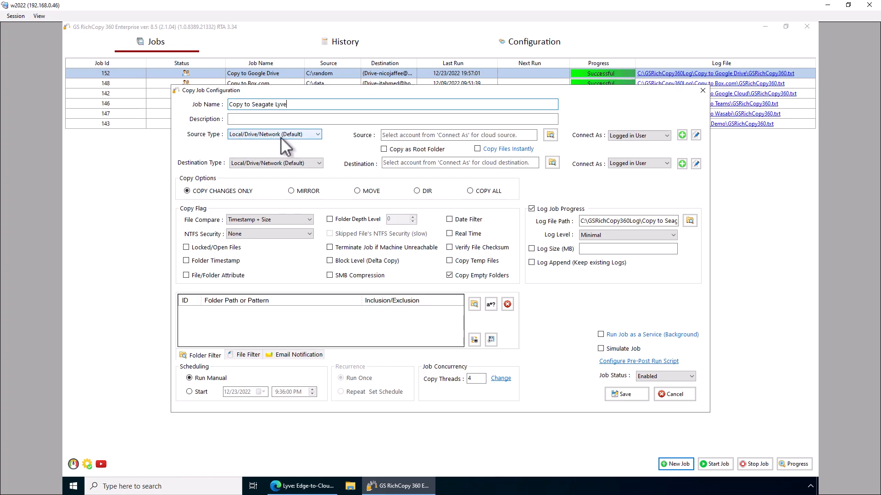
{"action": "left_click", "coordinate": [309, 136]}
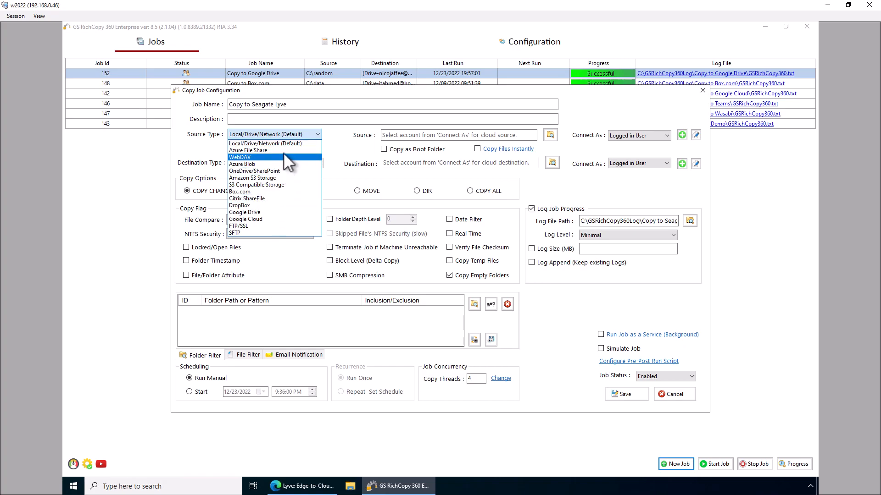
{"action": "left_click", "coordinate": [339, 133]}
- Browse to the folder C:\random on the local disk and set it as the job's source
{"action": "left_click", "coordinate": [394, 135]}
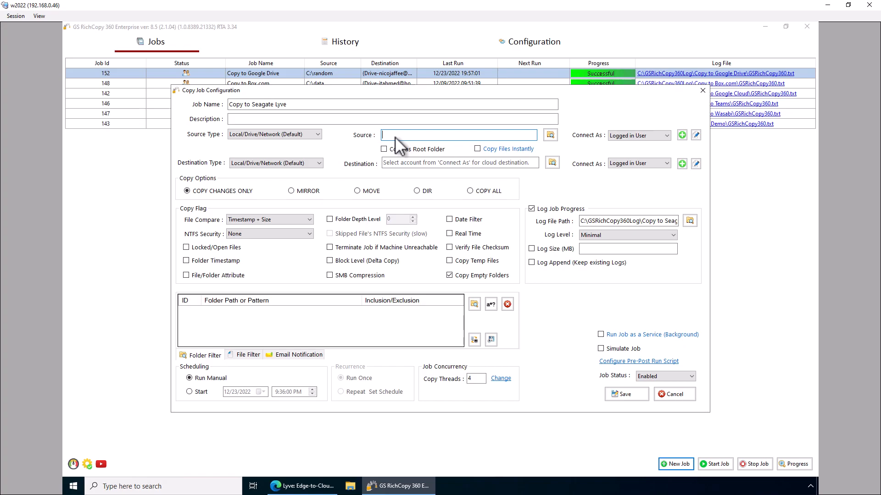
{"action": "left_click", "coordinate": [548, 136]}
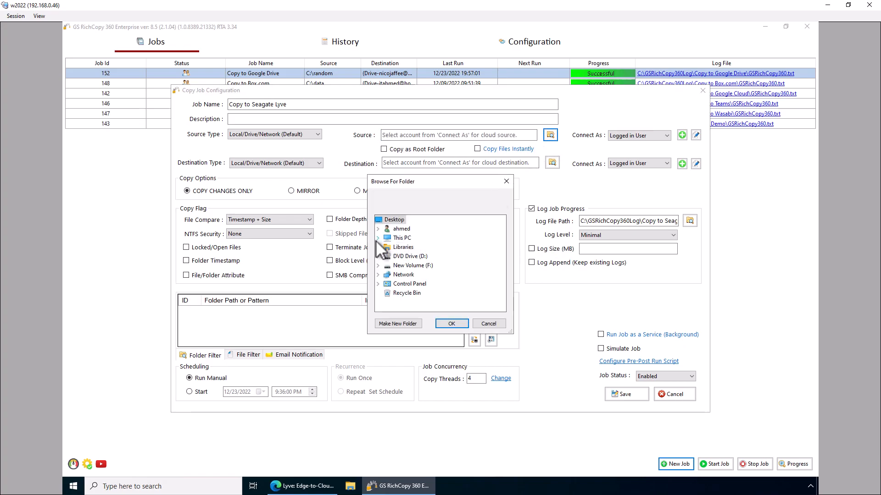
{"action": "left_click", "coordinate": [378, 237]}
{"action": "scroll", "coordinate": [415, 277], "scroll_direction": "down", "scroll_amount": 3}
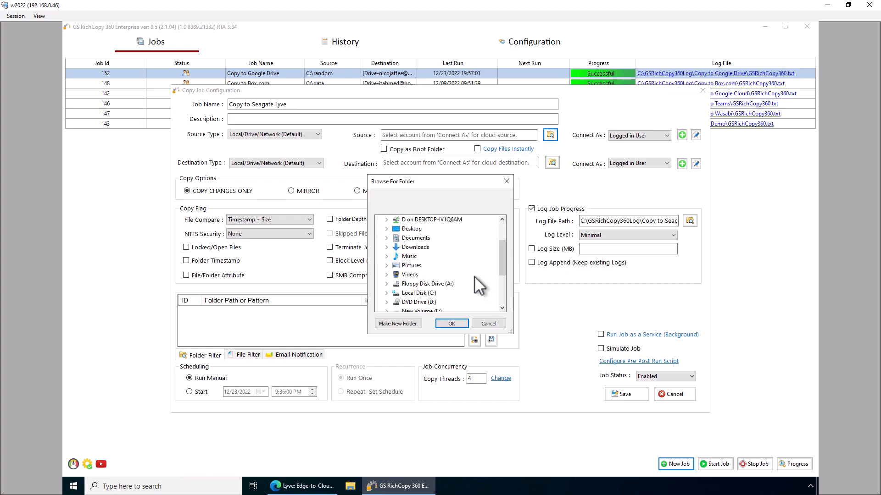
{"action": "double_click", "coordinate": [419, 237]}
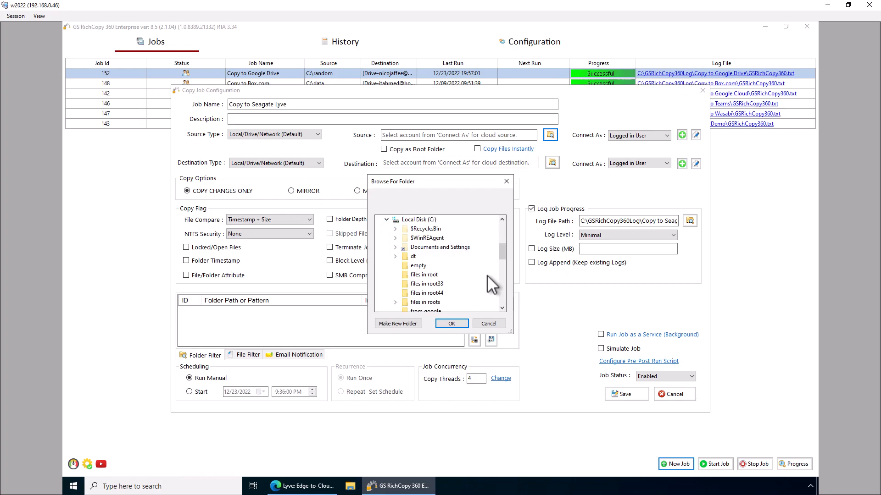
{"action": "scroll", "coordinate": [483, 275], "scroll_direction": "down", "scroll_amount": 3}
{"action": "scroll", "coordinate": [478, 273], "scroll_direction": "down", "scroll_amount": 3}
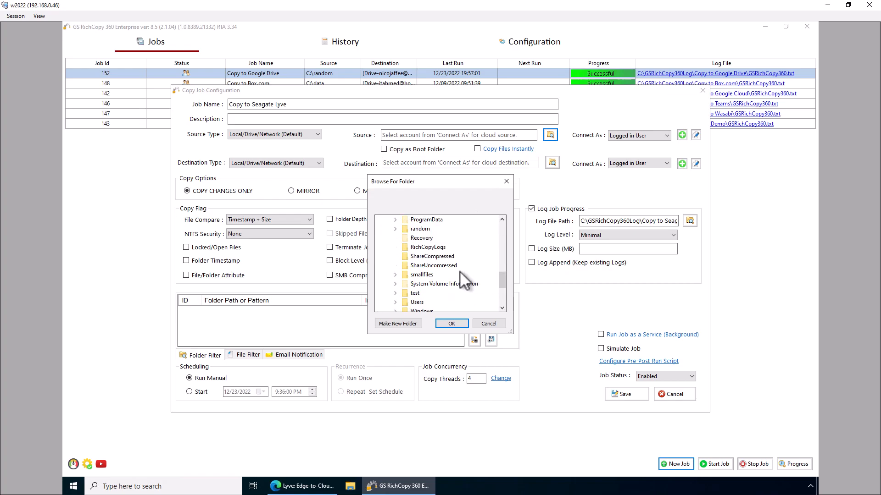
{"action": "double_click", "coordinate": [420, 229]}
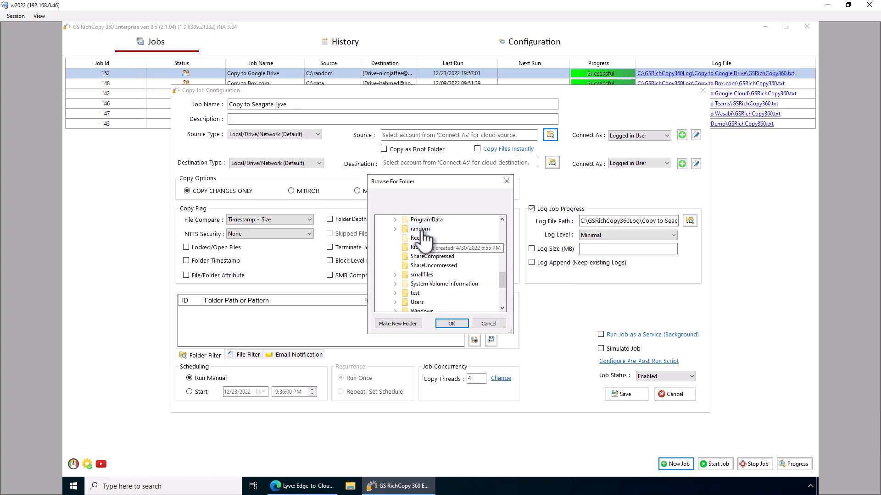
{"action": "left_click", "coordinate": [459, 323]}
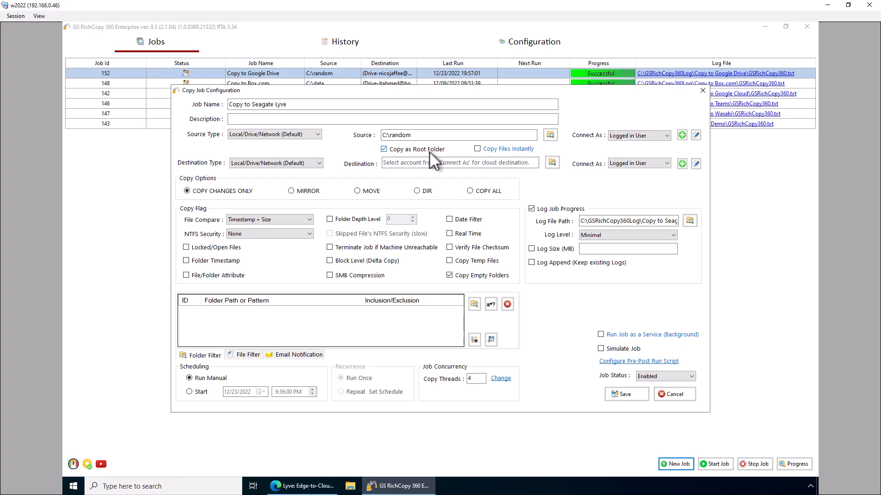
- Enable Copy Files Instantly for the source and set the destination type to S3 Compatible Storage
{"action": "left_click_drag", "start_coordinate": [411, 136], "coordinate": [396, 136]}
{"action": "left_click", "coordinate": [477, 149]}
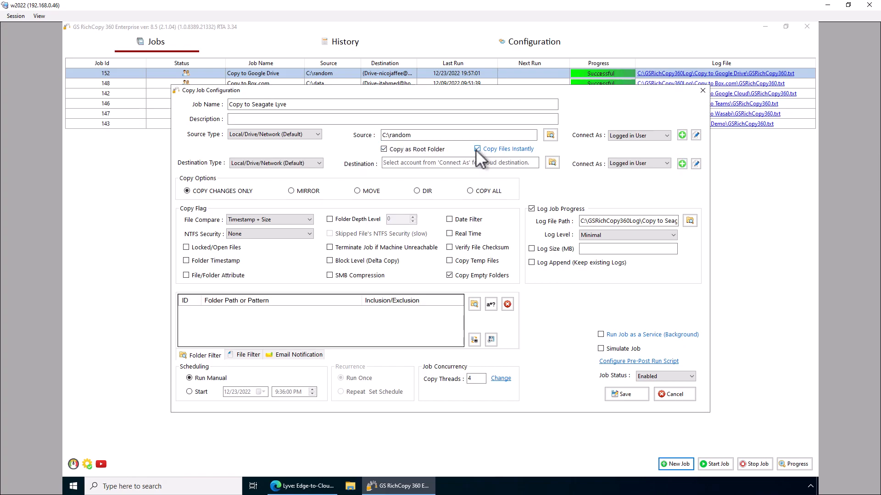
{"action": "left_click", "coordinate": [296, 162]}
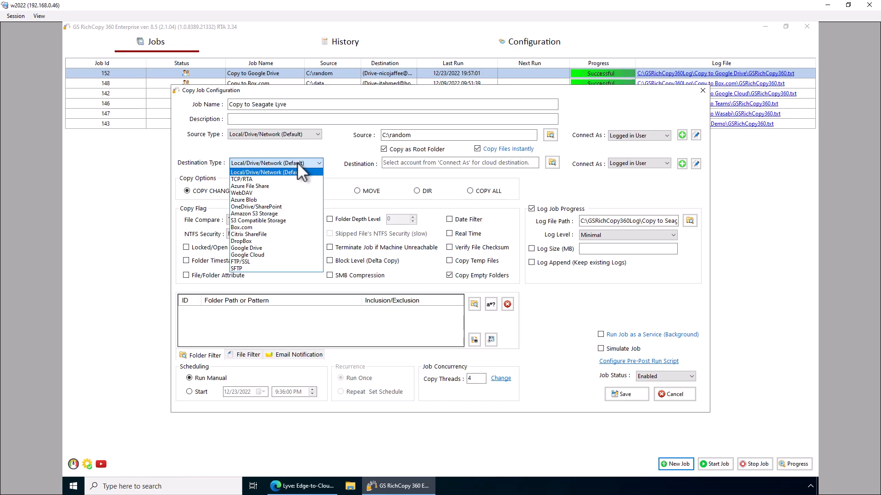
{"action": "left_click", "coordinate": [272, 219]}
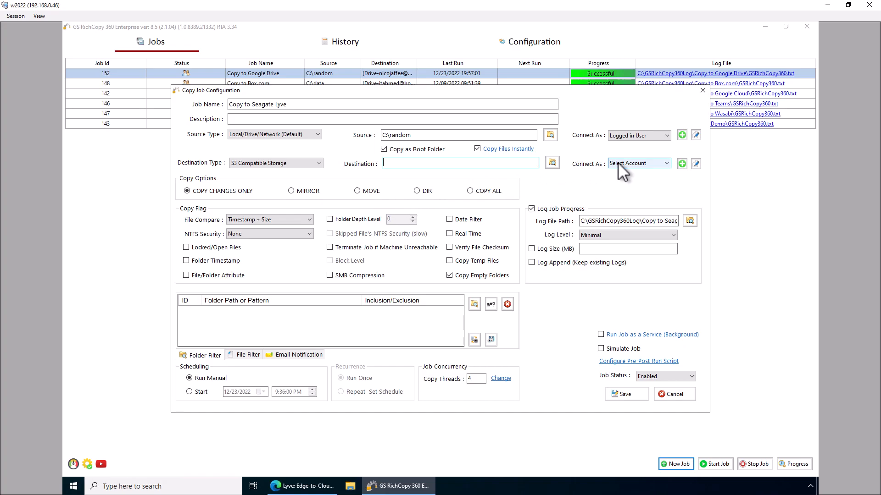
{"action": "left_click", "coordinate": [682, 164]}
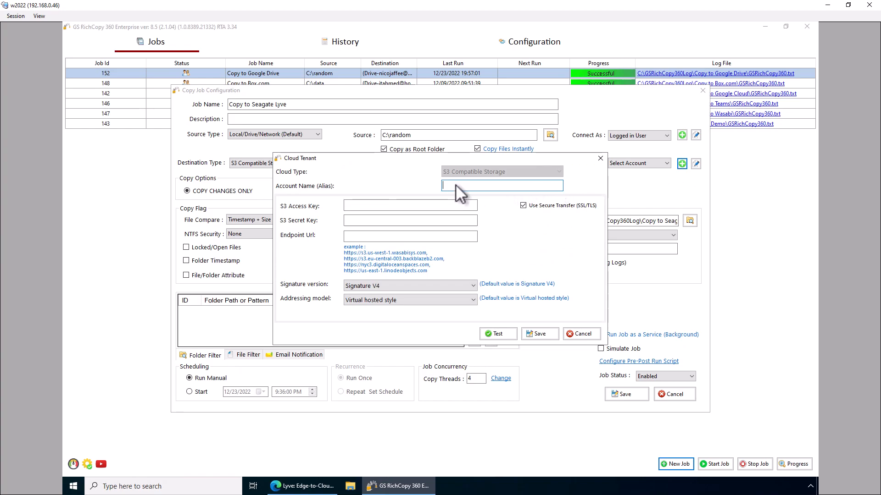
{"action": "type", "text": "Seagte Lyve"}
{"action": "left_click", "coordinate": [384, 208]}
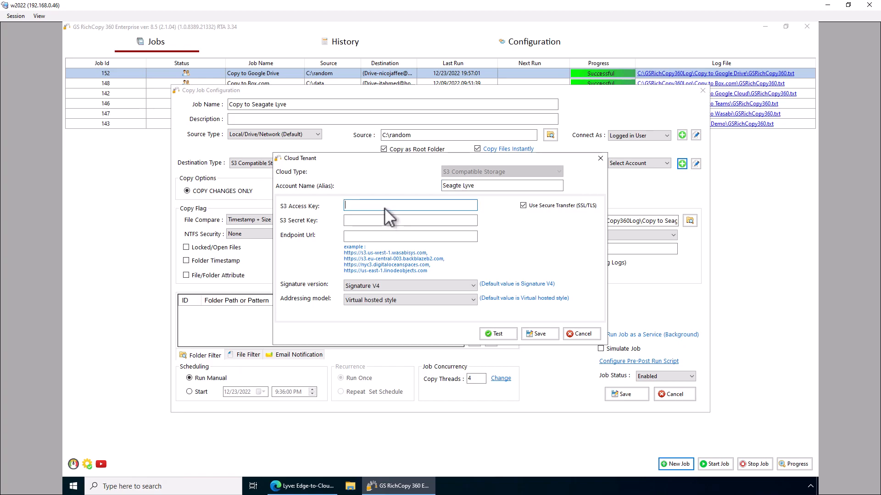
{"action": "left_click", "coordinate": [361, 220]}
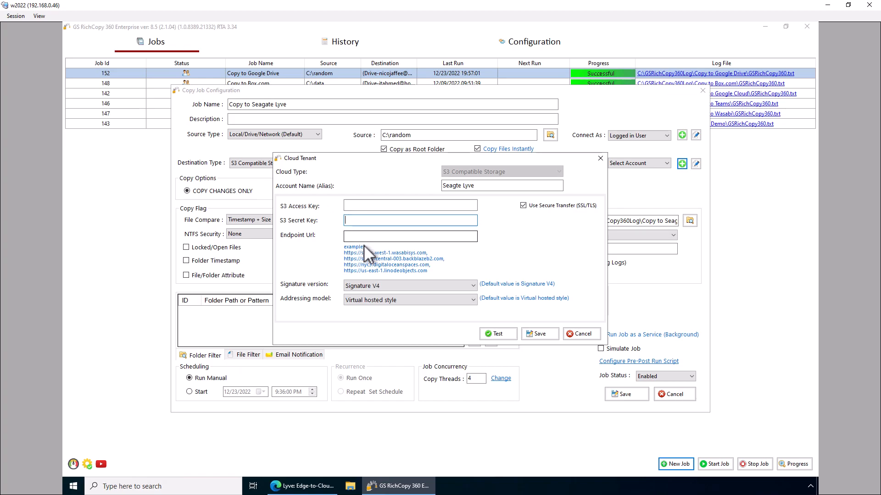
{"action": "left_click", "coordinate": [398, 302]}
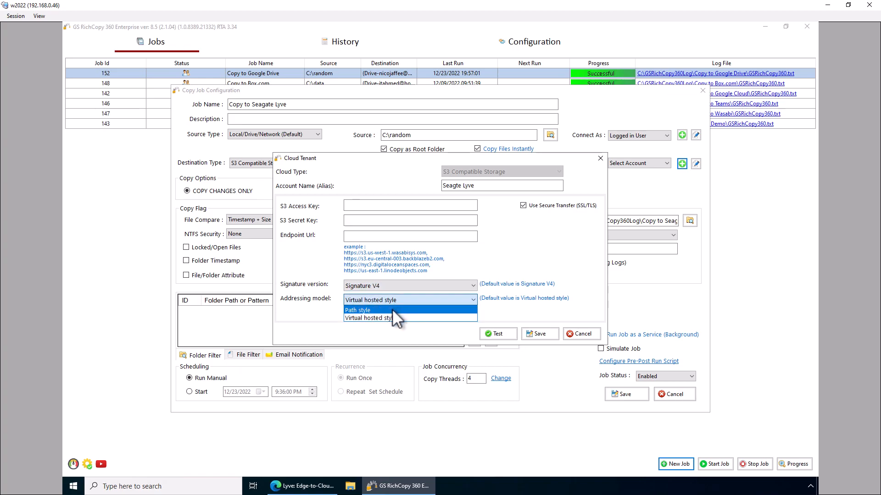
{"action": "left_click", "coordinate": [394, 310]}
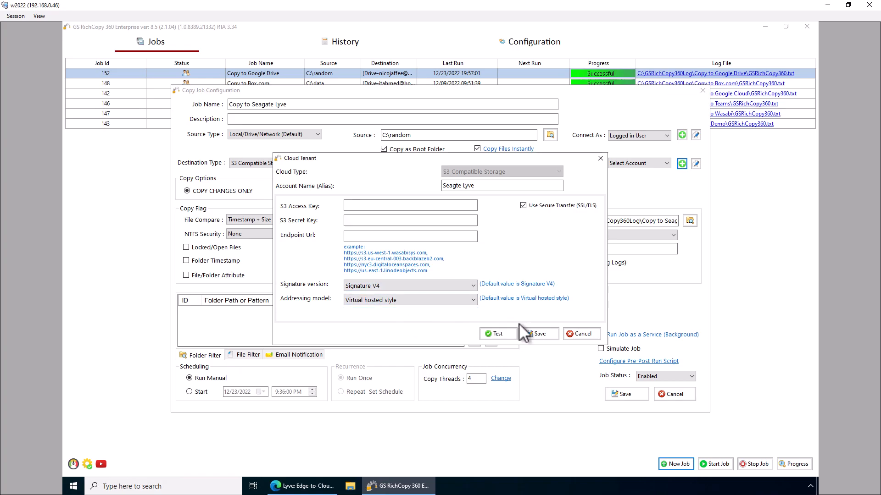
{"action": "left_click", "coordinate": [582, 334]}
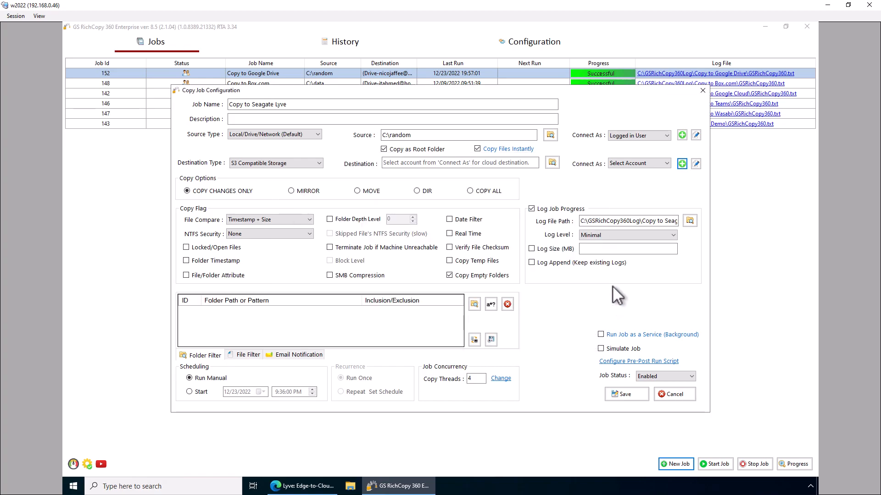
- Connect the destination with the existing Seagate Lyve account, test the account's connection and save it
{"action": "left_click", "coordinate": [634, 162]}
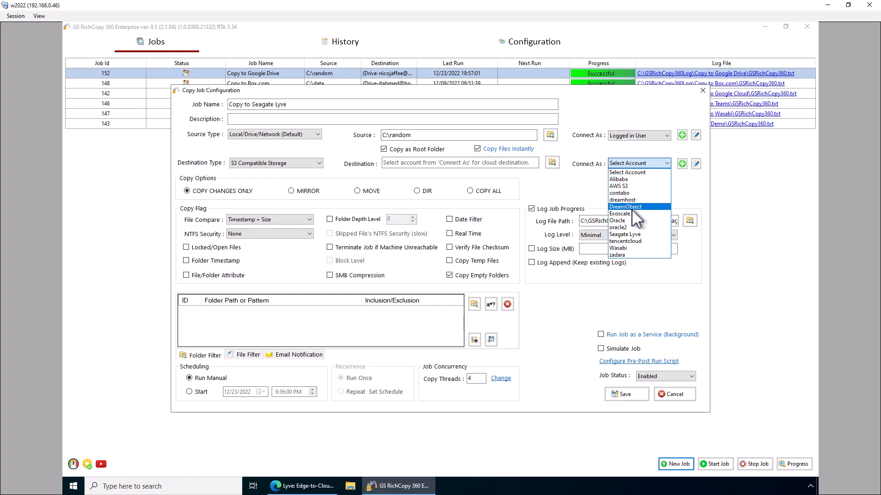
{"action": "left_click", "coordinate": [631, 234]}
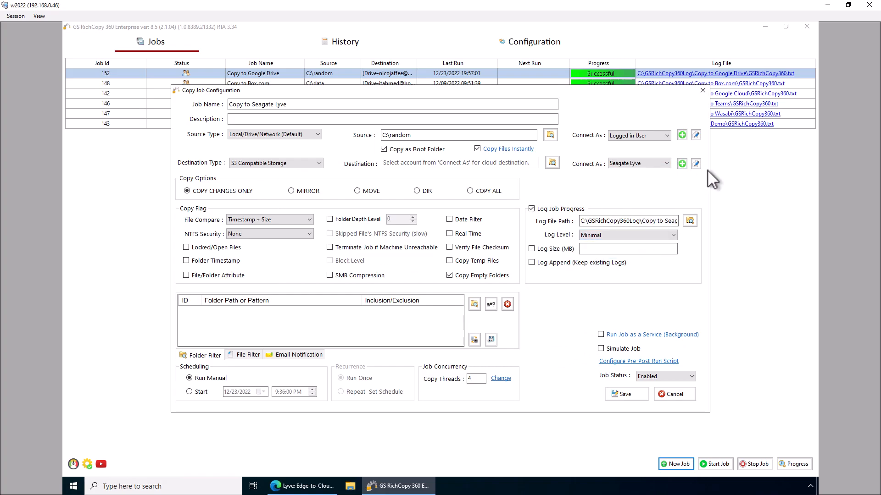
{"action": "left_click", "coordinate": [696, 164]}
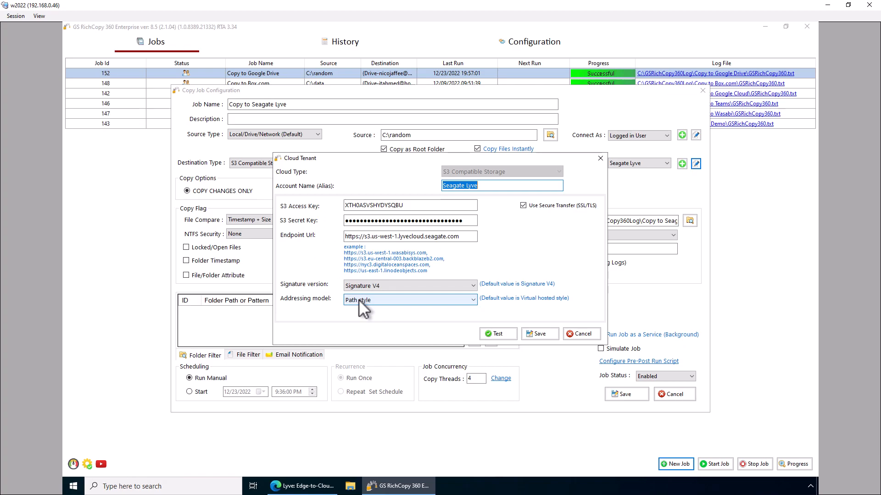
{"action": "left_click", "coordinate": [507, 335]}
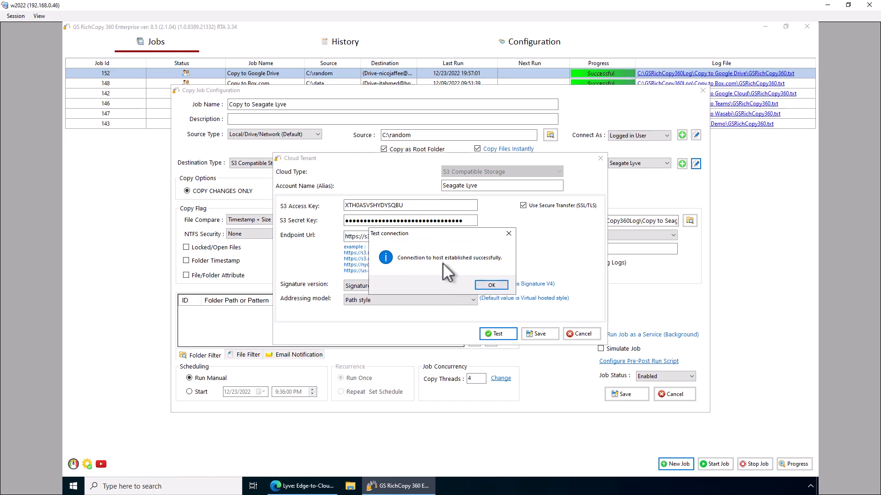
{"action": "left_click", "coordinate": [489, 284]}
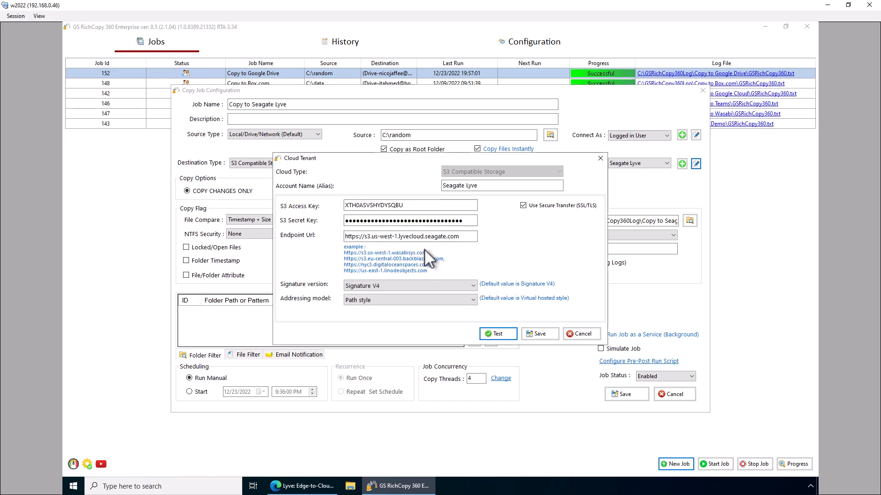
{"action": "left_click", "coordinate": [543, 332]}
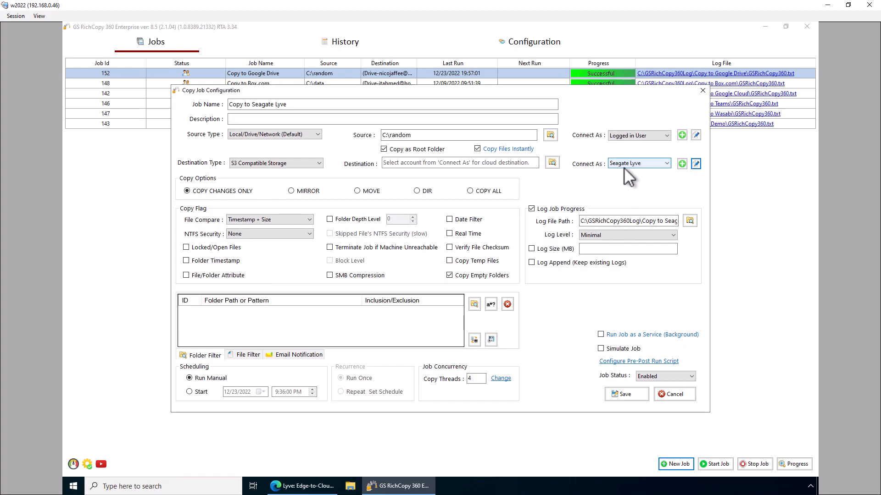
- Set the job's destination to the root of the gurusquad-w bucket
{"action": "left_click", "coordinate": [553, 163]}
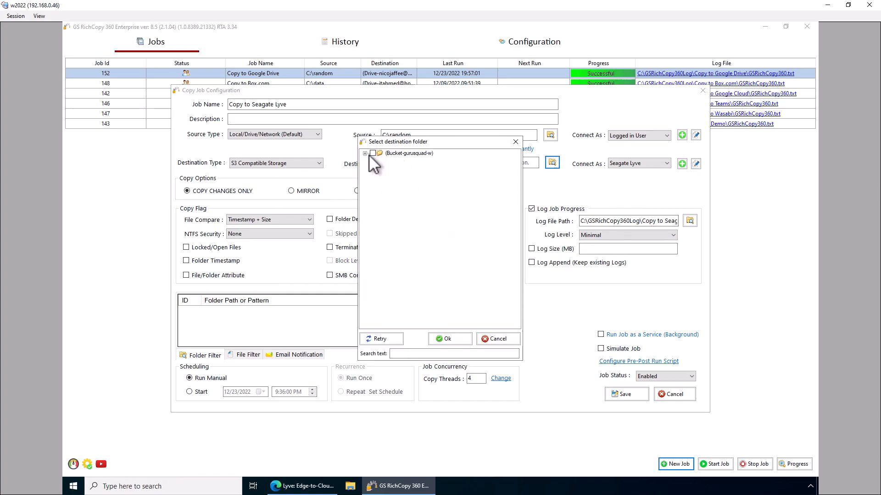
{"action": "left_click", "coordinate": [366, 154]}
{"action": "left_click", "coordinate": [447, 339]}
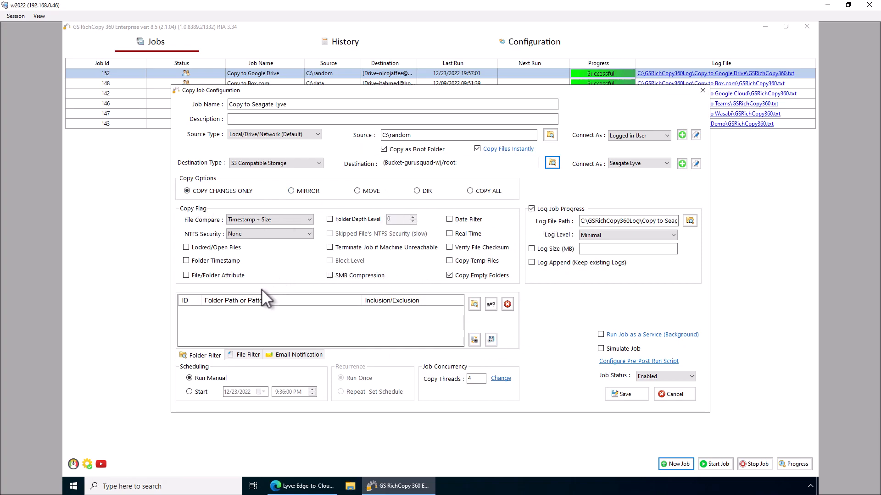
- Examine the job's repeat schedule and its repeat interval options, cancel the recurrence settings and return the scheduling to Run Manual
{"action": "left_click", "coordinate": [193, 391]}
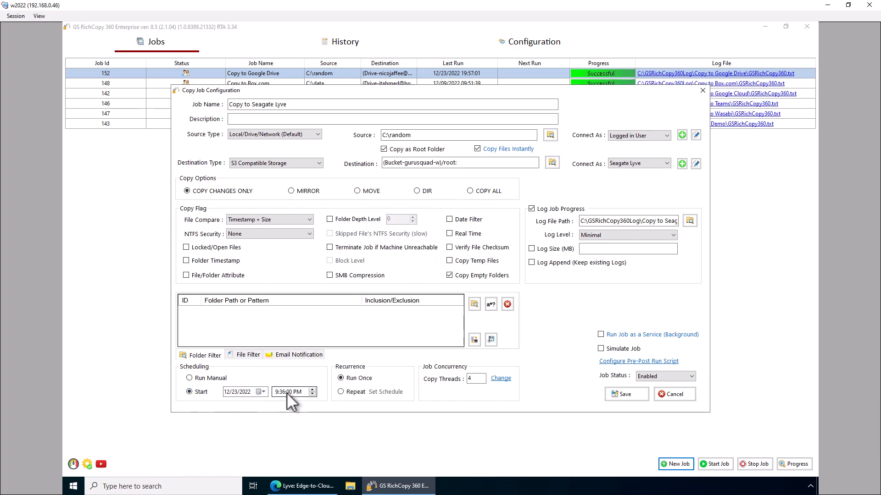
{"action": "left_click", "coordinate": [340, 392]}
{"action": "left_click", "coordinate": [385, 392]}
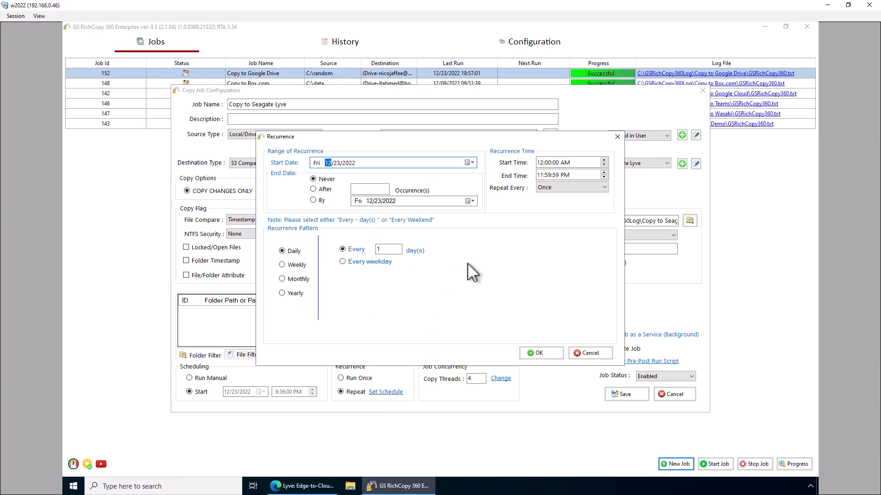
{"action": "left_click", "coordinate": [558, 188]}
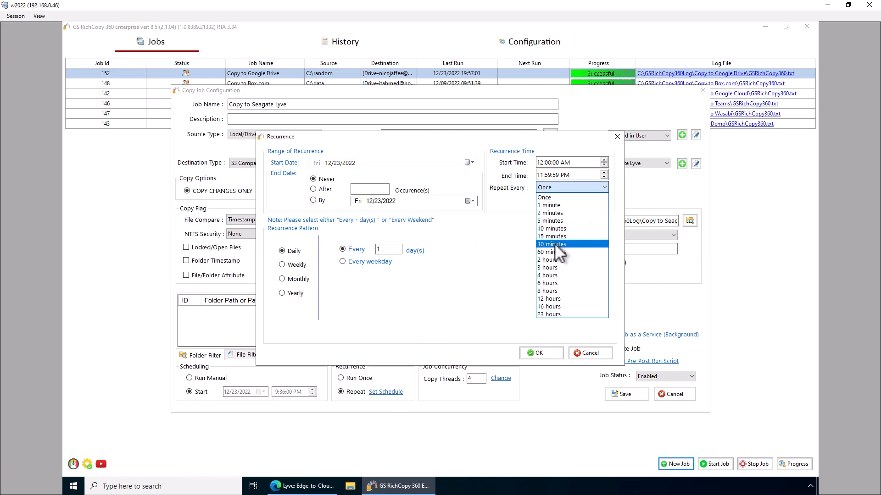
{"action": "left_click", "coordinate": [492, 278]}
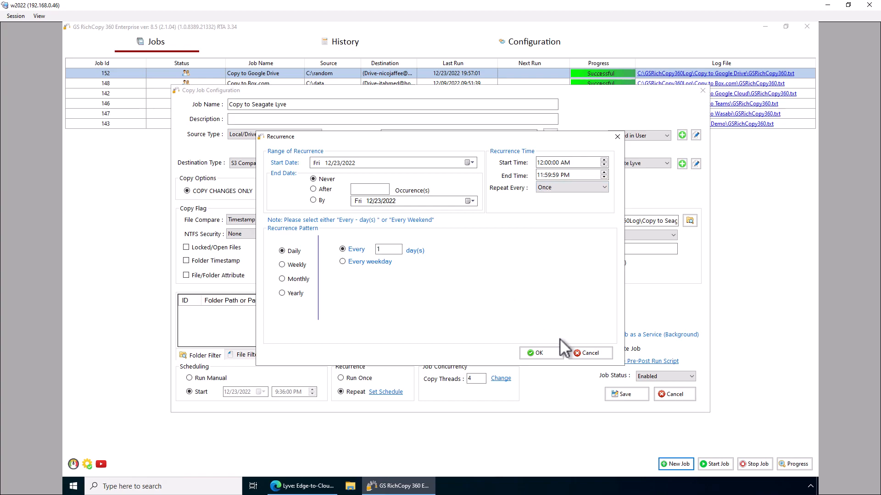
{"action": "left_click", "coordinate": [590, 353]}
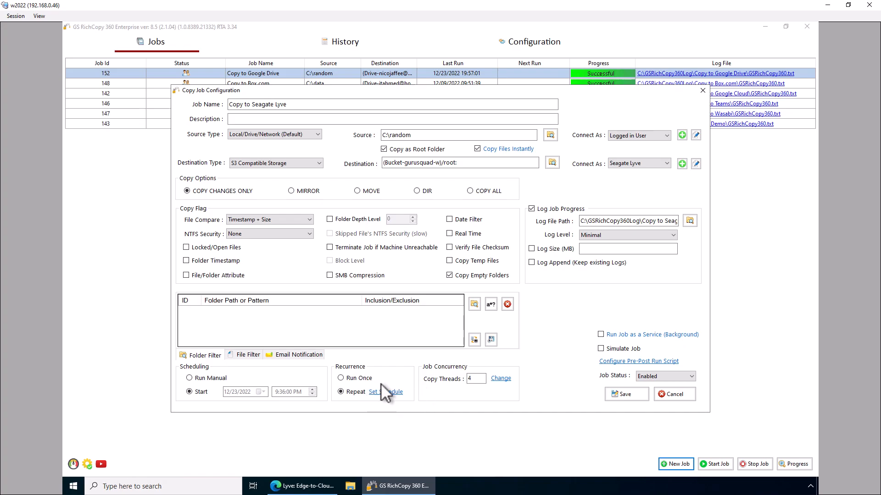
{"action": "left_click", "coordinate": [202, 379]}
- Review the copy thread configuration, cancel out of it and save the Copy to Seagate Lyve job
{"action": "left_click", "coordinate": [499, 385]}
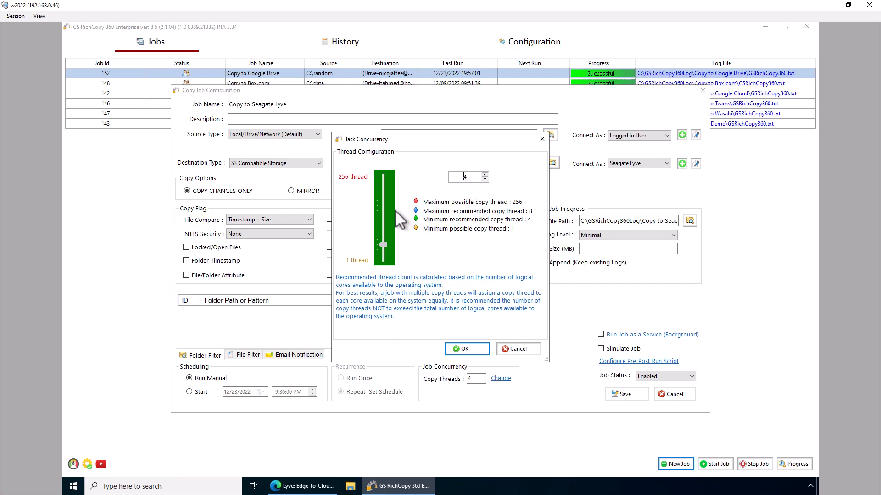
{"action": "left_click", "coordinate": [516, 350]}
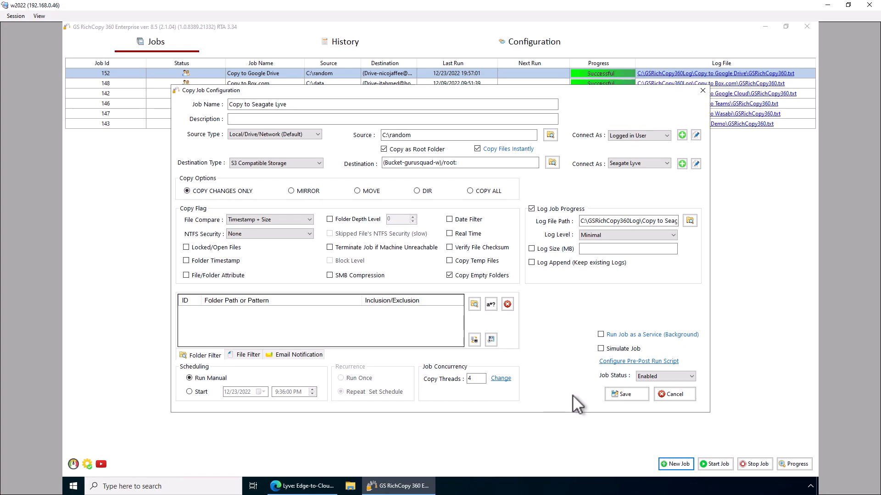
{"action": "left_click", "coordinate": [635, 395]}
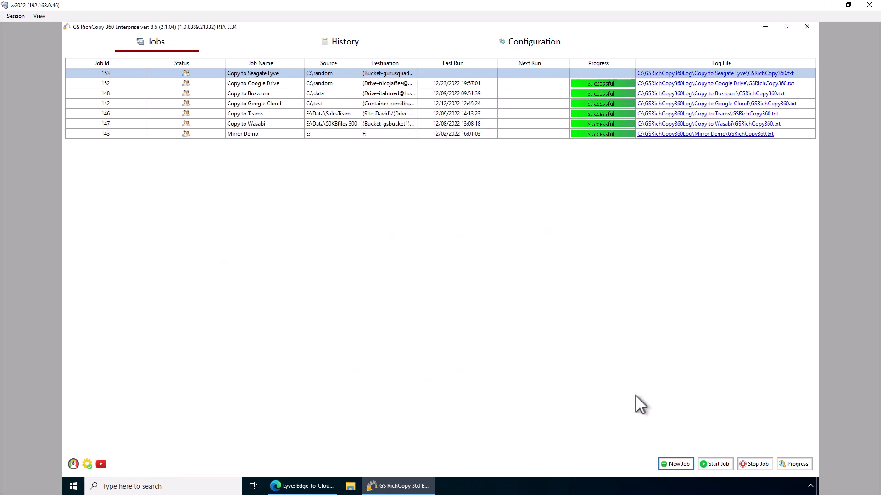
- Start the Copy to Seagate Lyve job, view its run details and close them
{"action": "right_click", "coordinate": [283, 73]}
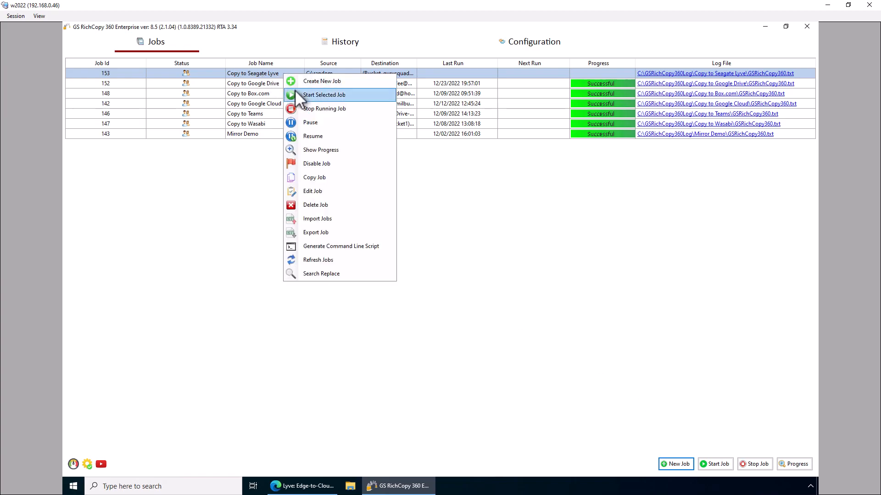
{"action": "left_click", "coordinate": [296, 91]}
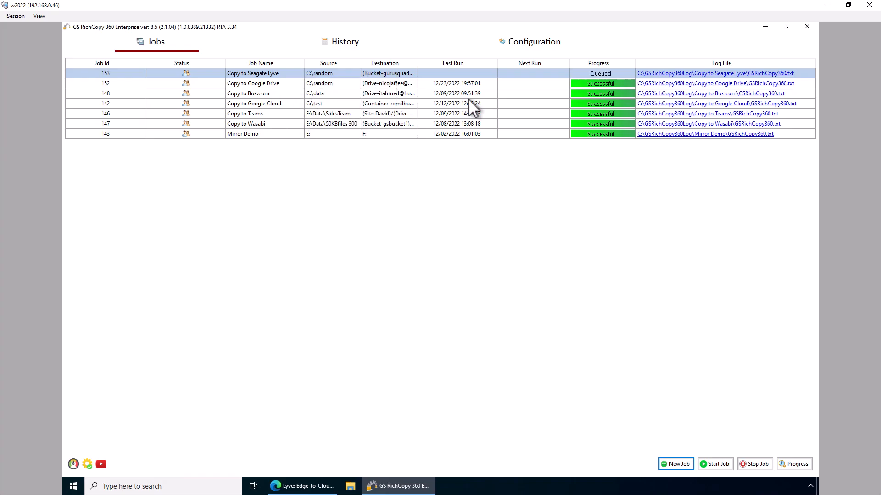
{"action": "left_click", "coordinate": [598, 73]}
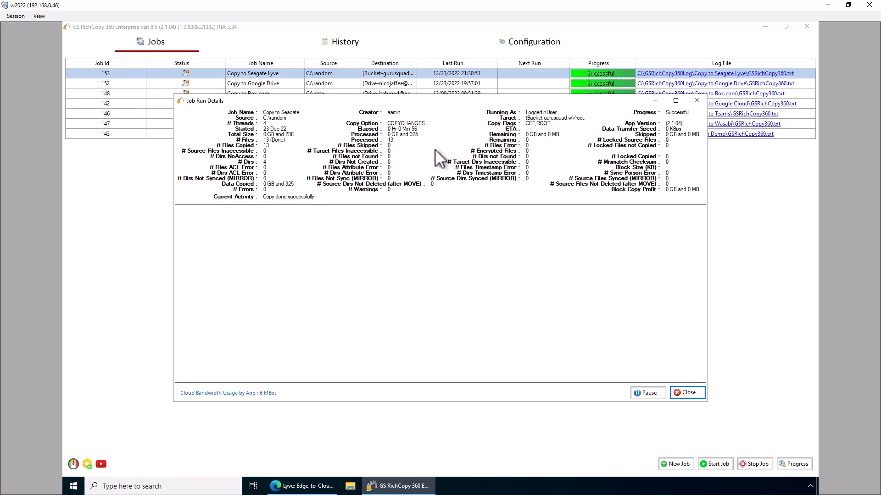
{"action": "left_click", "coordinate": [686, 393]}
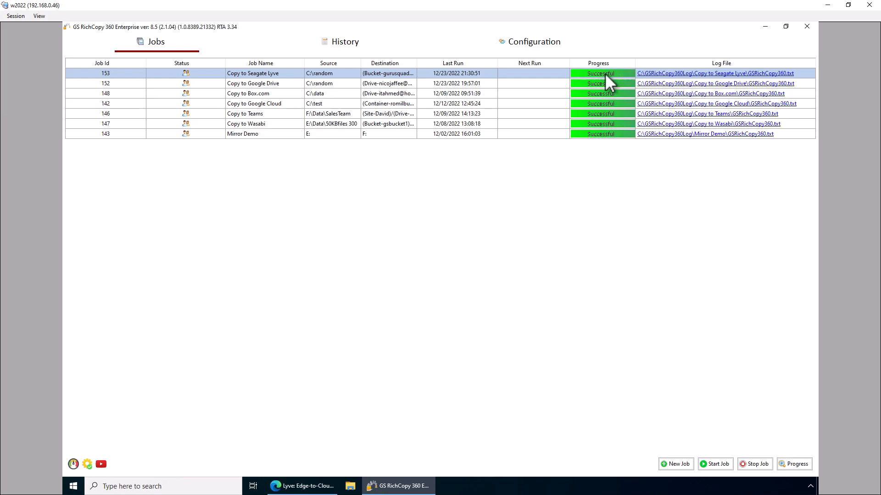
- Open the Copy to Seagate Lyve job's log file, review its Errors section and file summary, and close it
{"action": "left_click", "coordinate": [660, 74]}
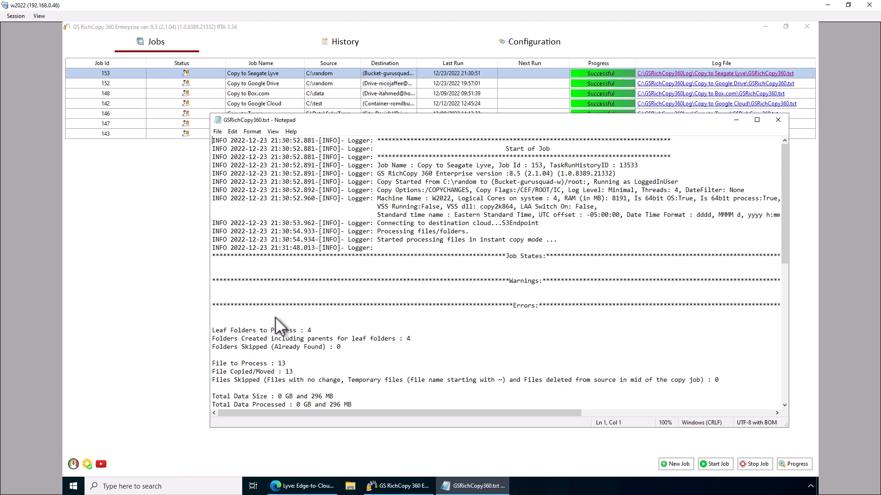
{"action": "left_click_drag", "start_coordinate": [557, 305], "coordinate": [492, 306]}
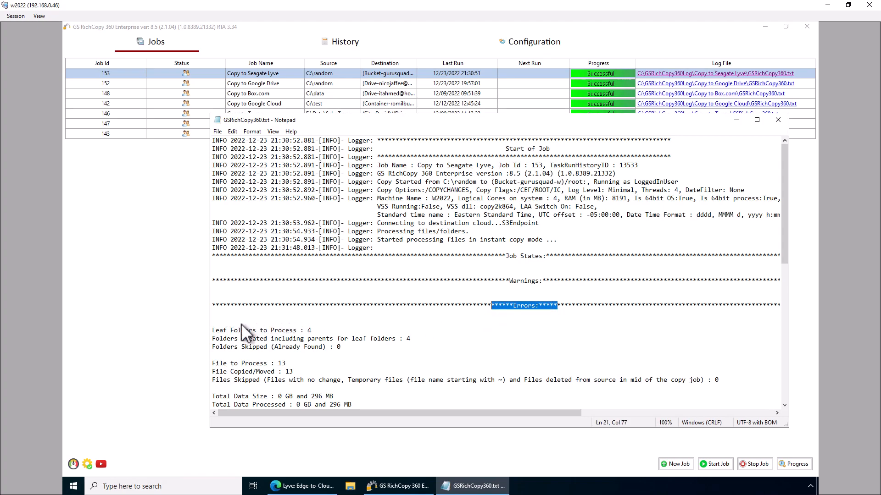
{"action": "left_click", "coordinate": [215, 316]}
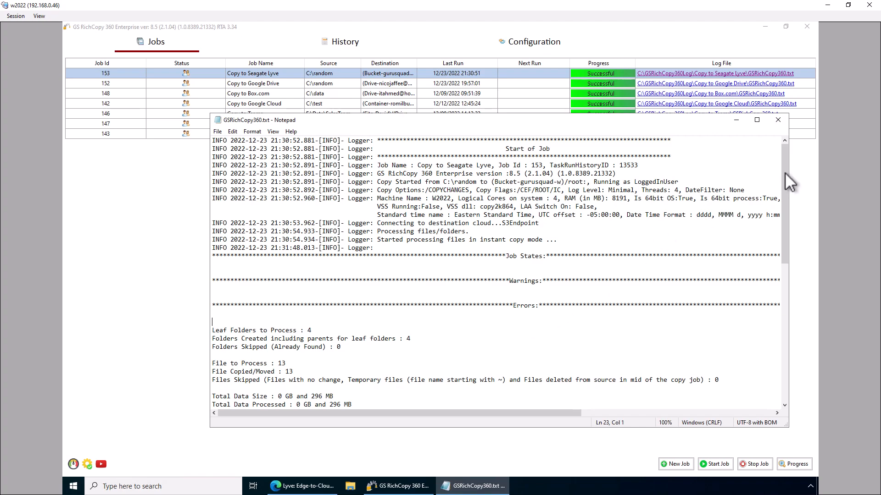
{"action": "left_click", "coordinate": [779, 120]}
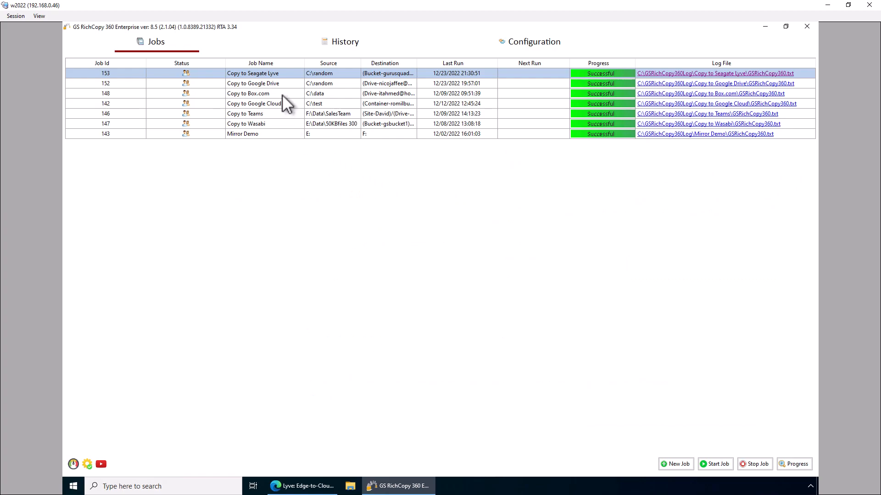
- Edit the Copy to Seagate Lyve job so its source is the random folder in the gurusquad-w bucket, using S3 Compatible Storage and the Seagate Lyve account
{"action": "double_click", "coordinate": [289, 73]}
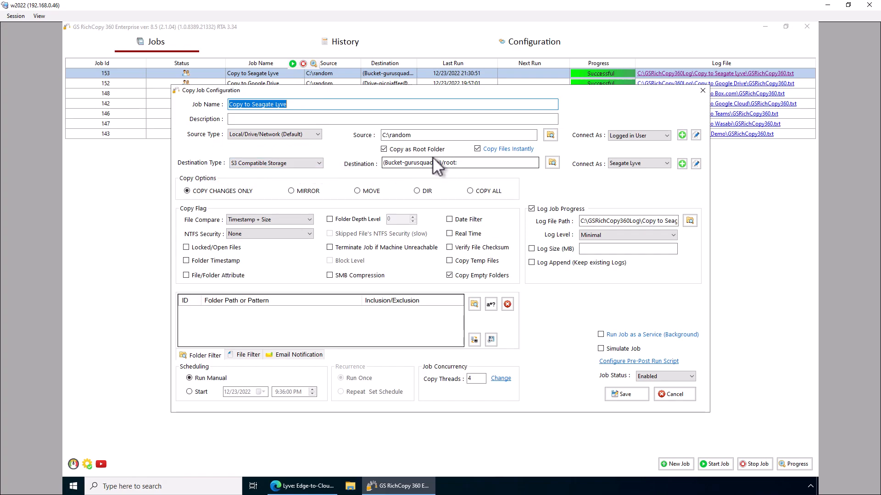
{"action": "left_click", "coordinate": [279, 134]}
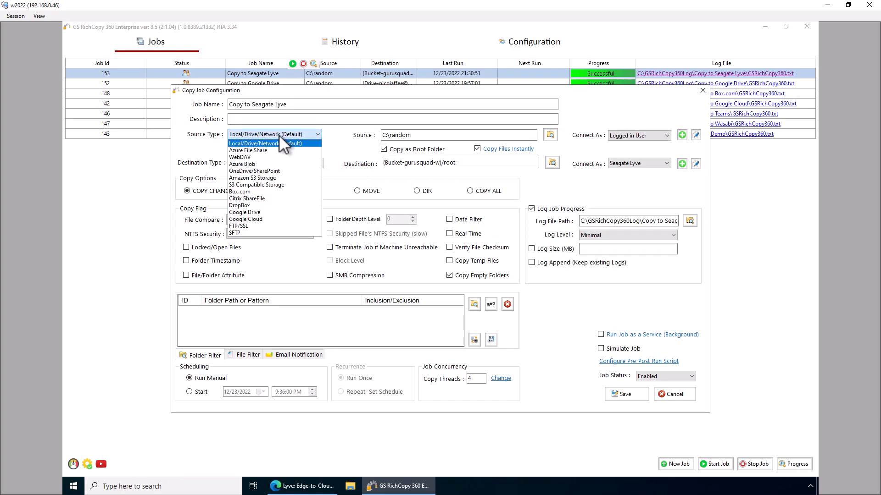
{"action": "left_click", "coordinate": [261, 184]}
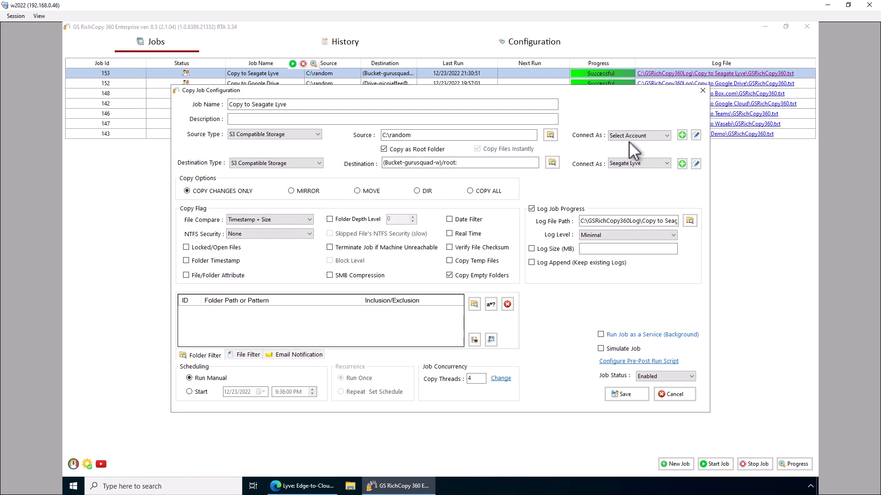
{"action": "left_click", "coordinate": [642, 136]}
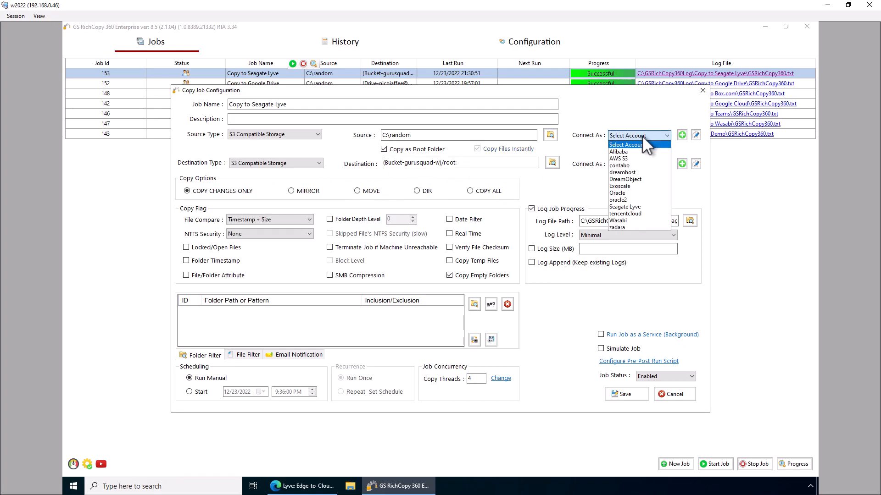
{"action": "left_click", "coordinate": [627, 207]}
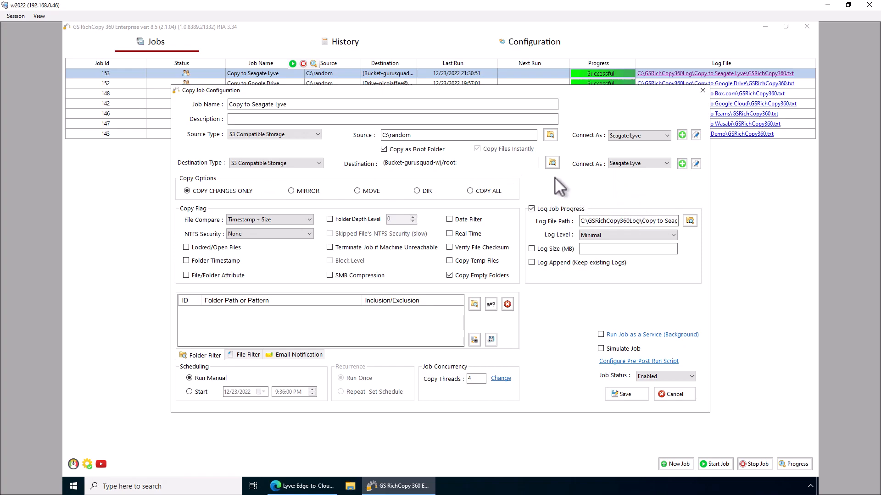
{"action": "left_click", "coordinate": [552, 137]}
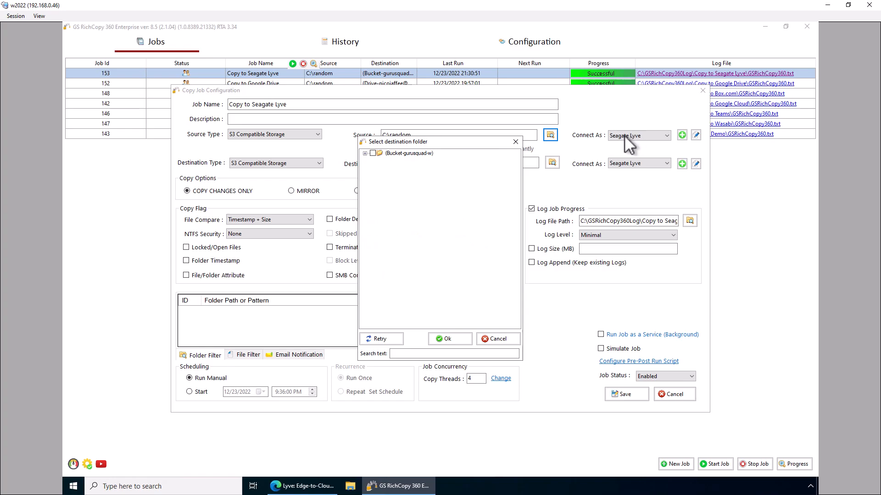
{"action": "left_click", "coordinate": [364, 154]}
{"action": "left_click", "coordinate": [461, 338]}
- Try Local/Drive/Network as the destination type, look at the folder browser, and discard all edits to the job
{"action": "left_click", "coordinate": [254, 163]}
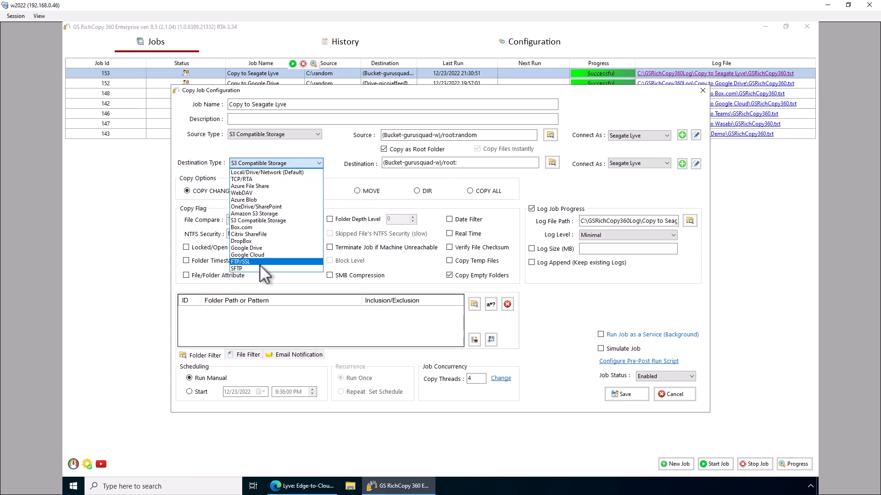
{"action": "left_click", "coordinate": [260, 173]}
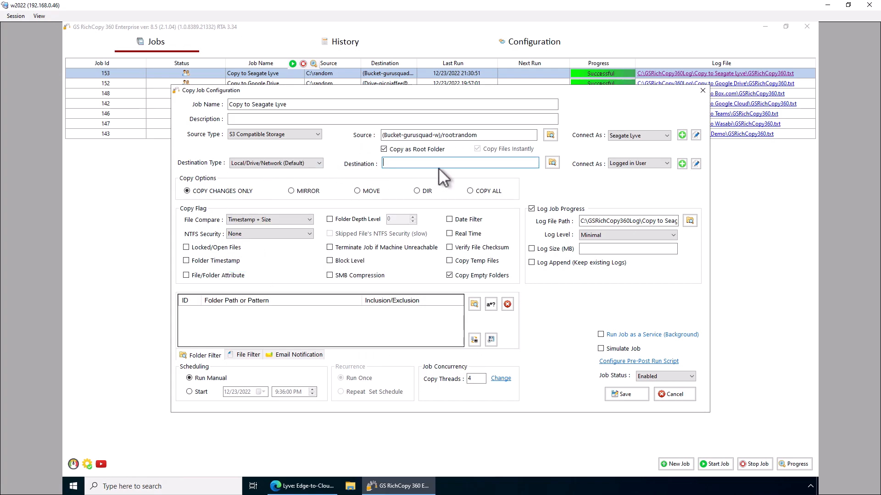
{"action": "left_click", "coordinate": [552, 162]}
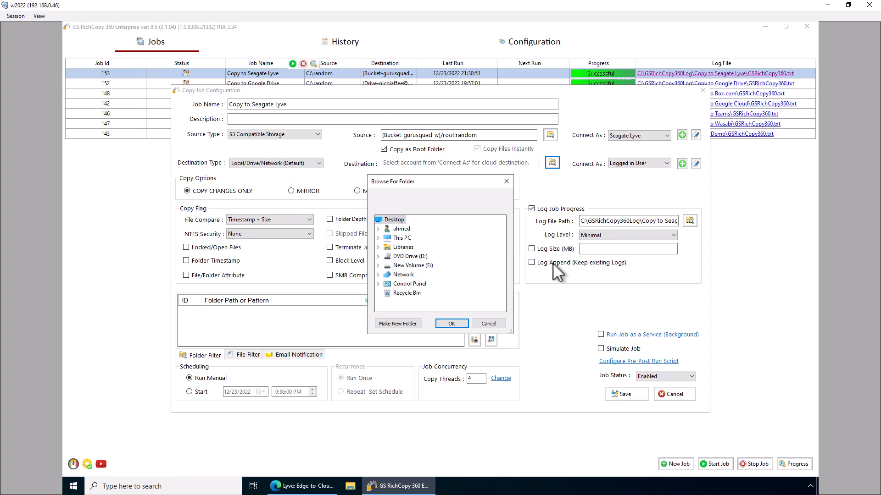
{"action": "left_click", "coordinate": [489, 323]}
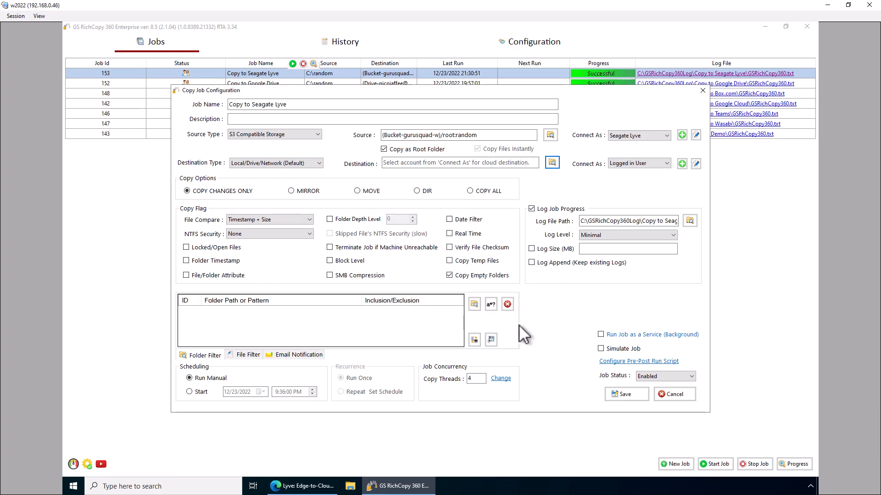
{"action": "left_click", "coordinate": [674, 394]}
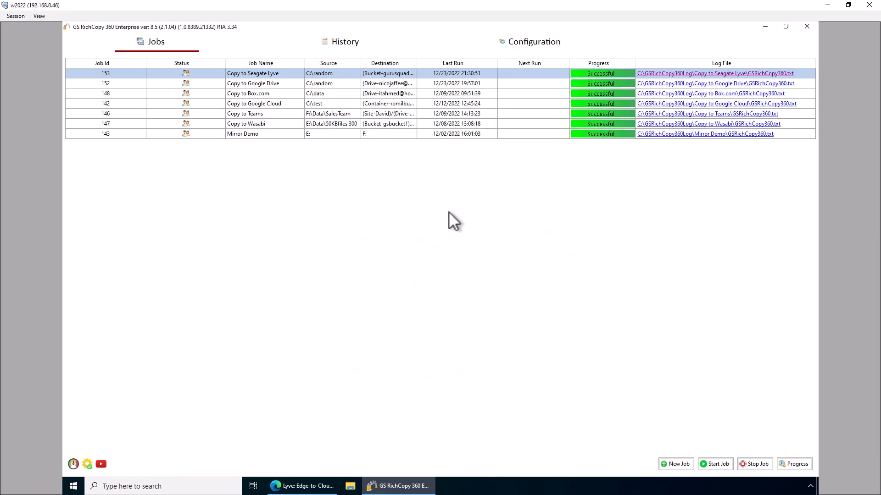